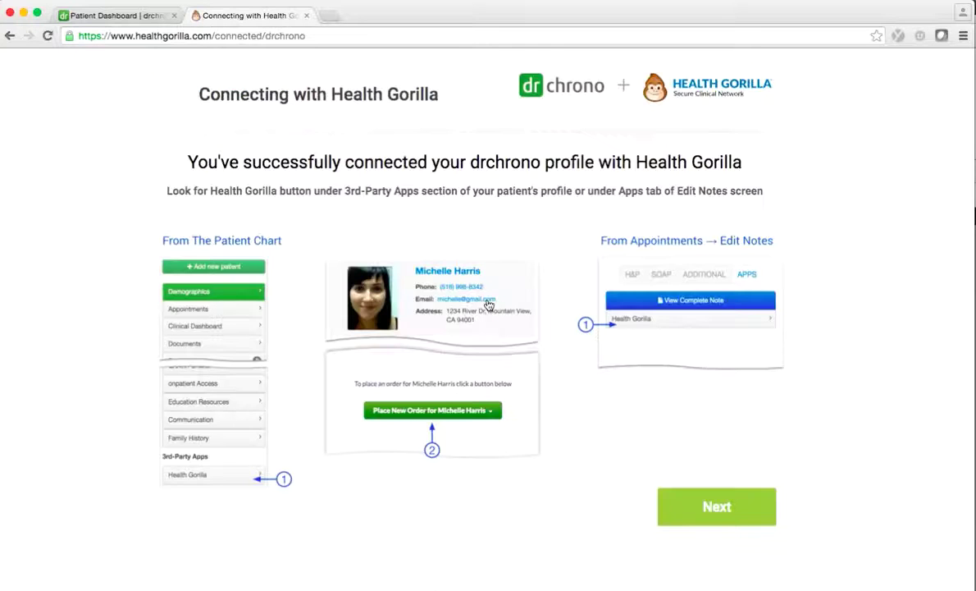
Step: Proceed past the 'successfully connected' page to Health Gorilla's identity validation form
{"action": "left_click", "coordinate": [719, 506]}
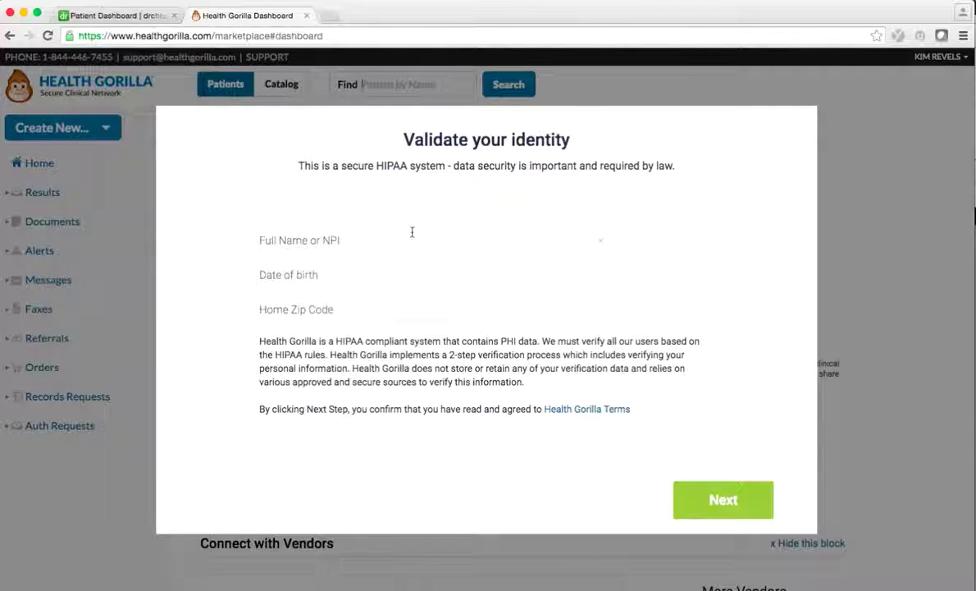
Step: Verify identity with the provider's full name and matching NPI entry, then return to the drchrono tab
{"action": "left_click", "coordinate": [331, 225]}
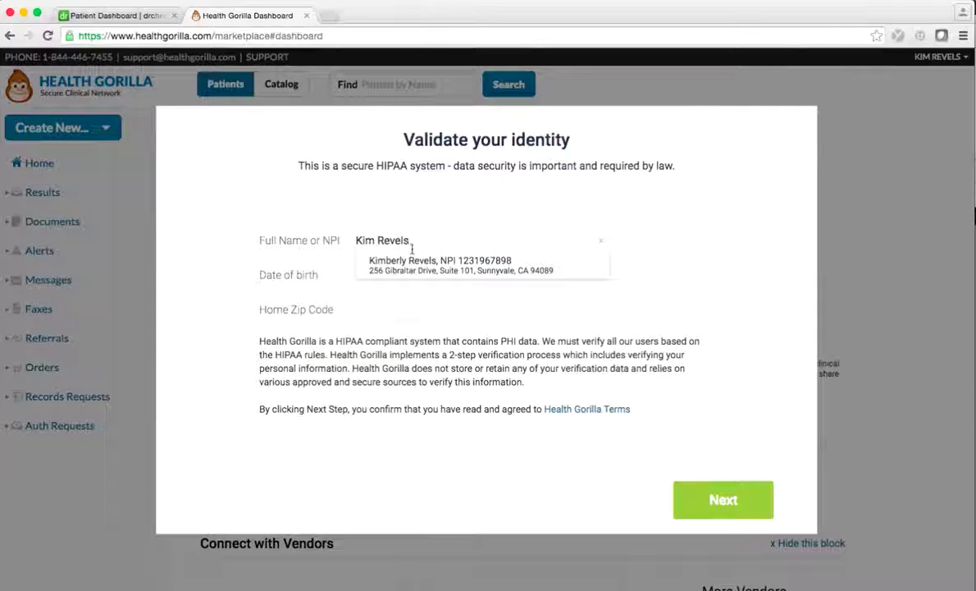
{"action": "left_click", "coordinate": [395, 265]}
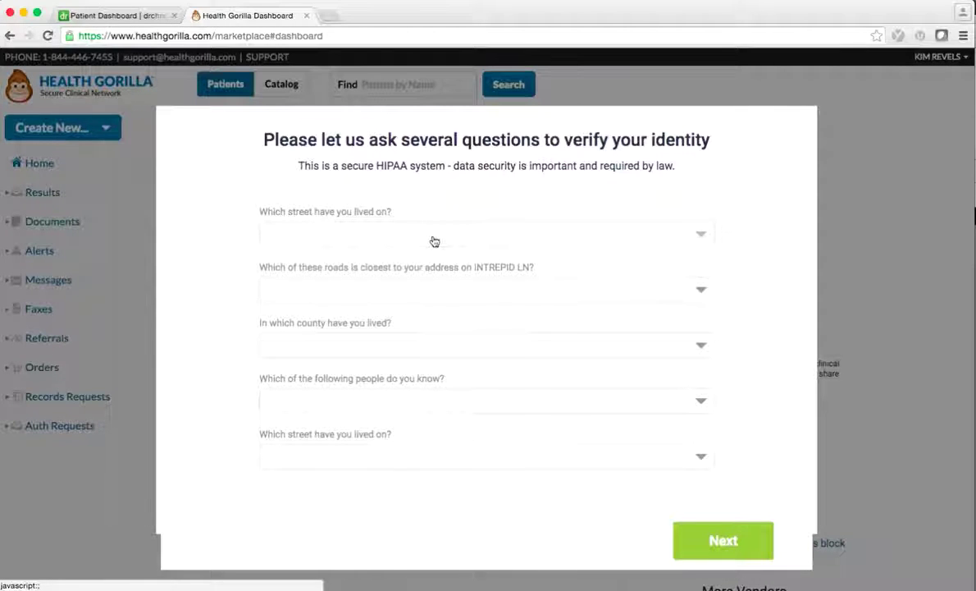
{"action": "left_click", "coordinate": [422, 231]}
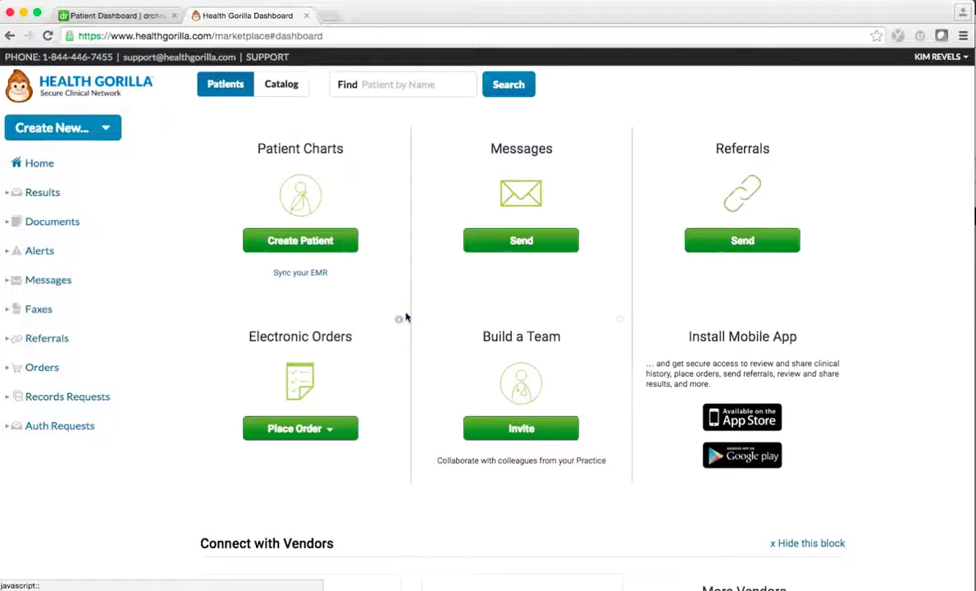
{"action": "left_click", "coordinate": [119, 18]}
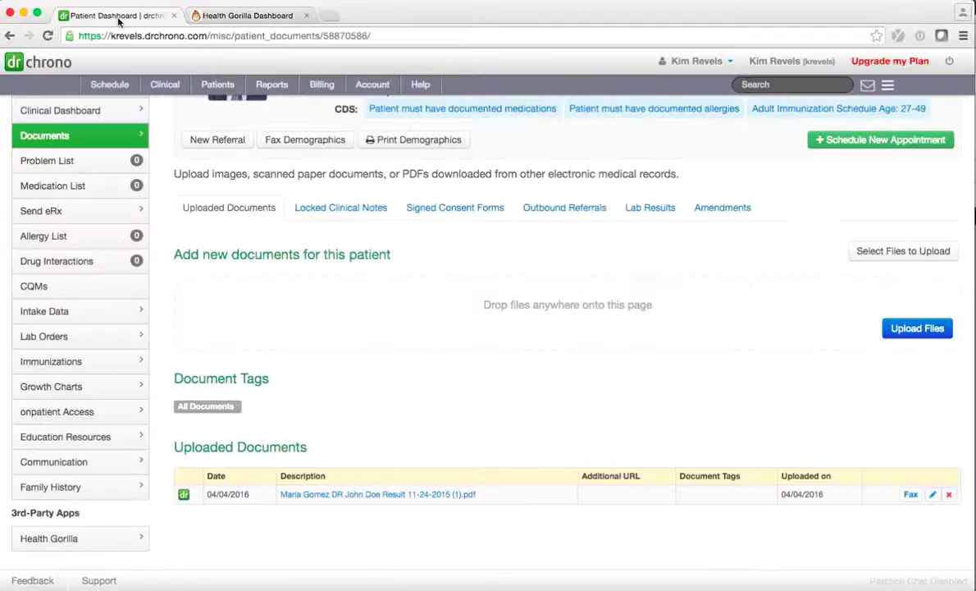
Step: Open the patient's chart from the drchrono Patient List and launch its Health Gorilla app
{"action": "left_click", "coordinate": [173, 84]}
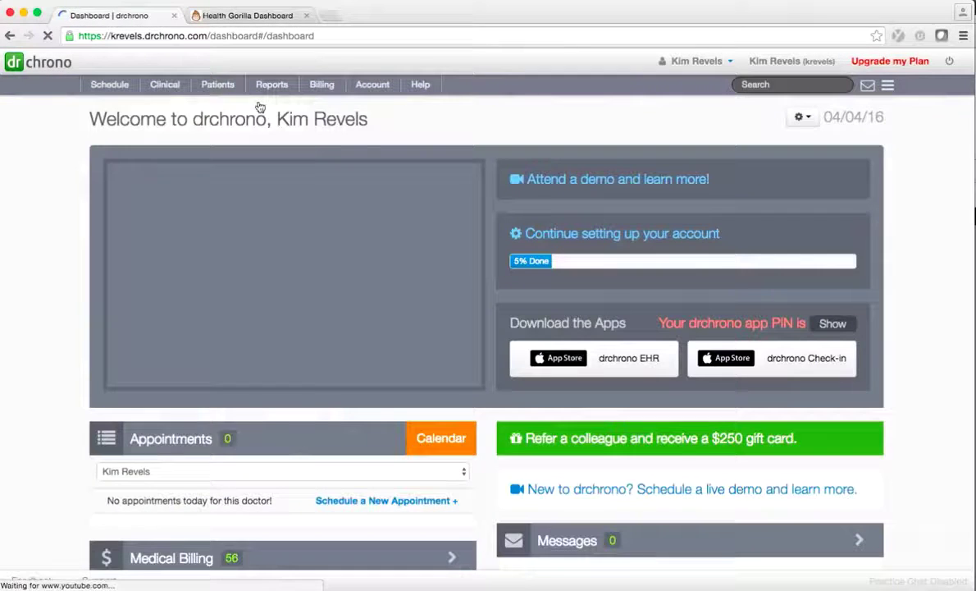
{"action": "mouse_move", "coordinate": [286, 96]}
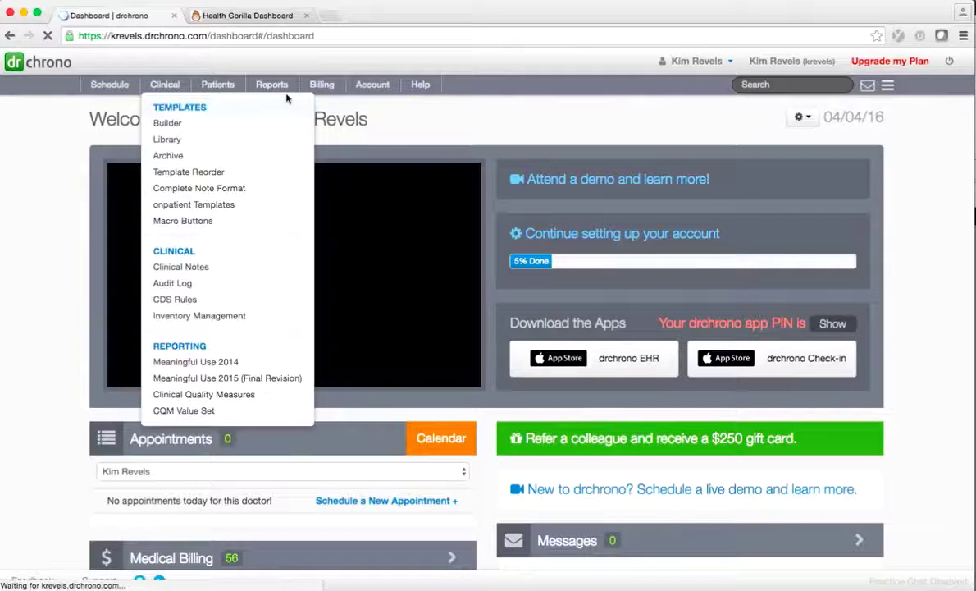
{"action": "mouse_move", "coordinate": [219, 86]}
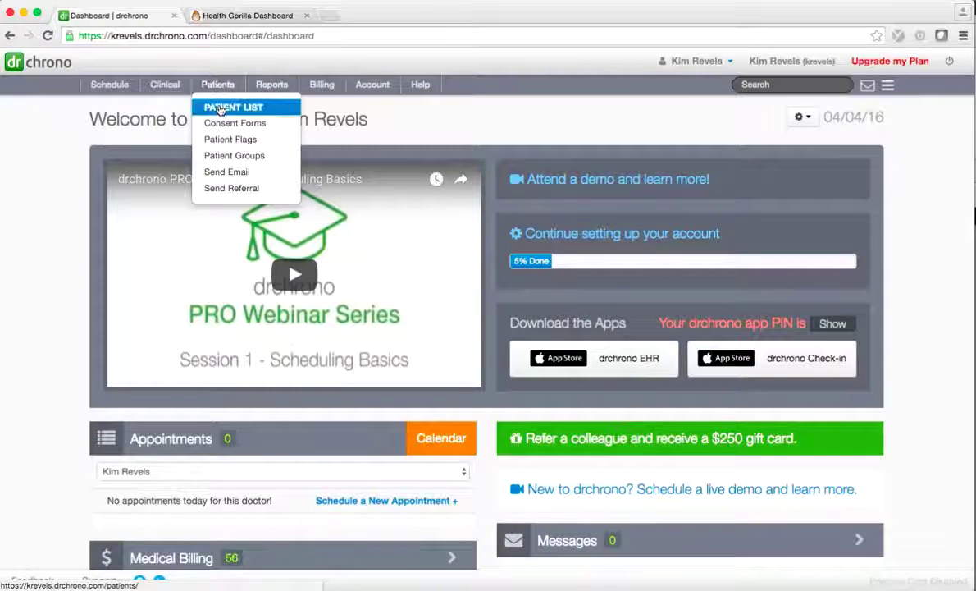
{"action": "left_click", "coordinate": [220, 108]}
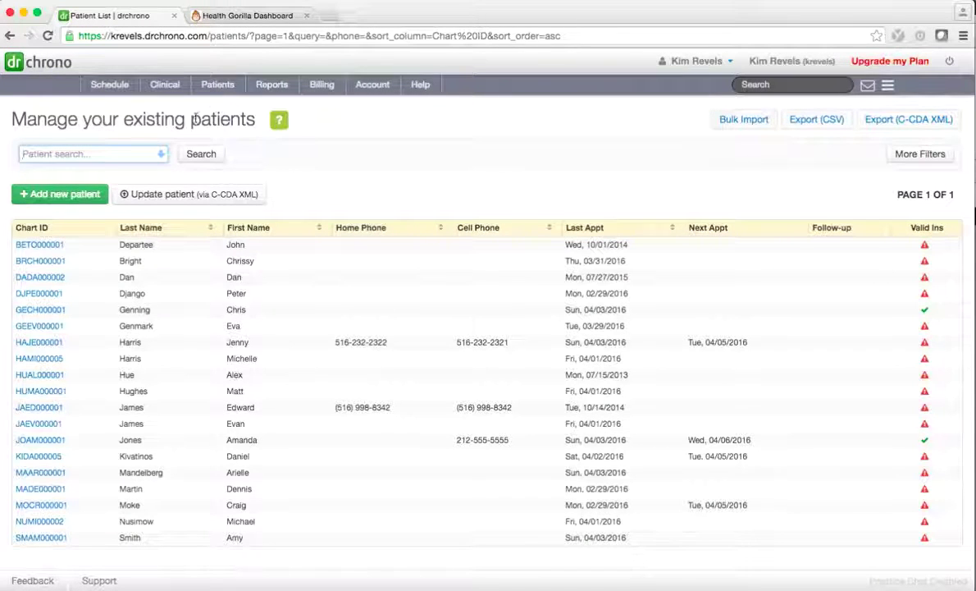
{"action": "left_click", "coordinate": [60, 311]}
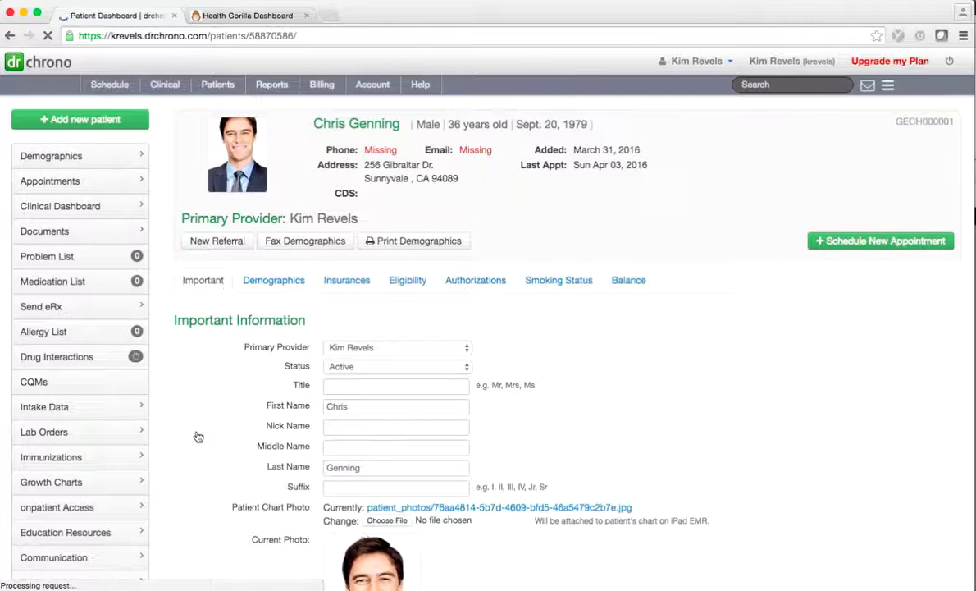
{"action": "scroll", "coordinate": [196, 435], "scroll_direction": "down", "scroll_amount": 15}
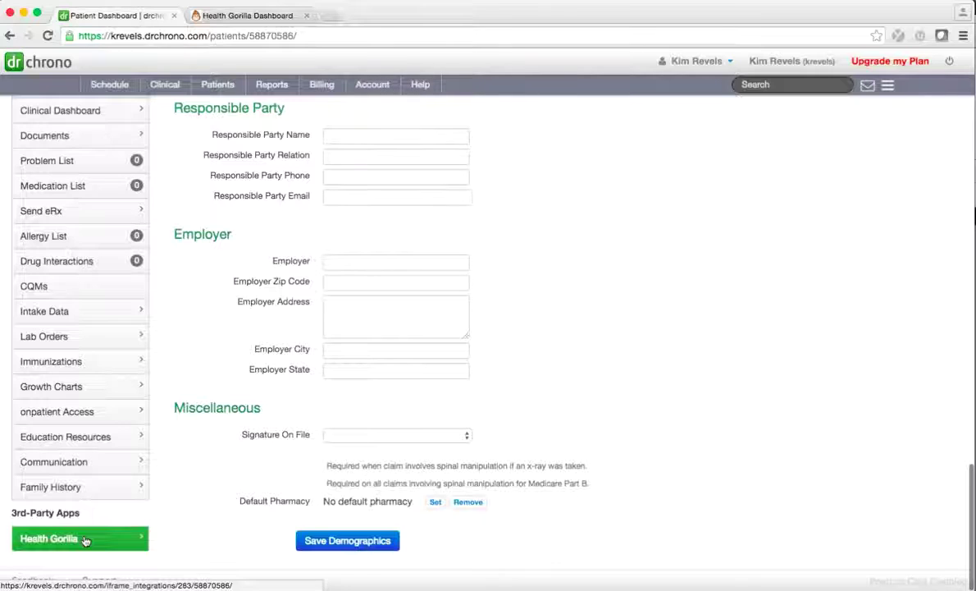
{"action": "left_click", "coordinate": [85, 539]}
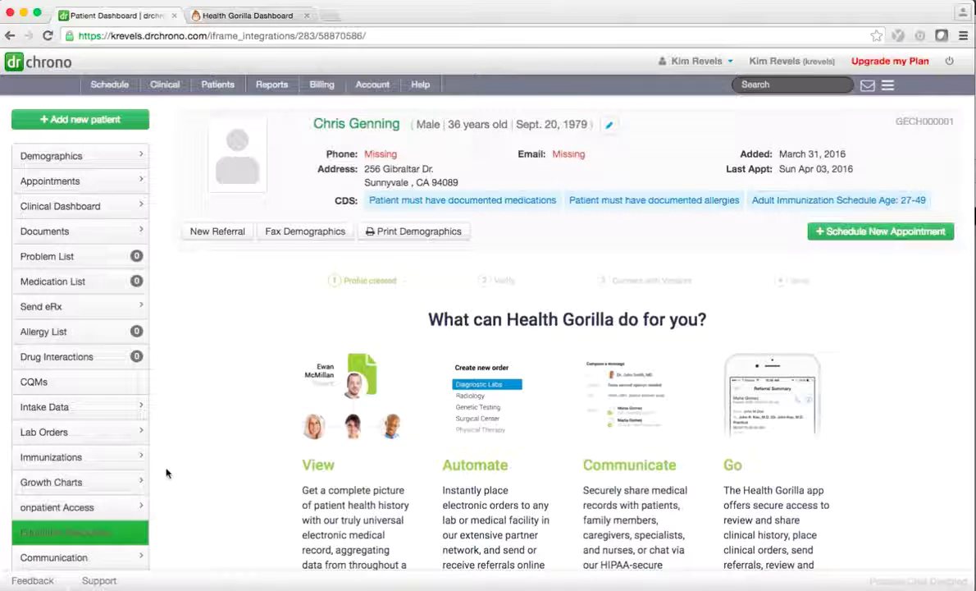
Step: Complete the Health Gorilla overview, practice verification and vendor connection steps, then list available order types
{"action": "scroll", "coordinate": [364, 396], "scroll_direction": "down", "scroll_amount": 5}
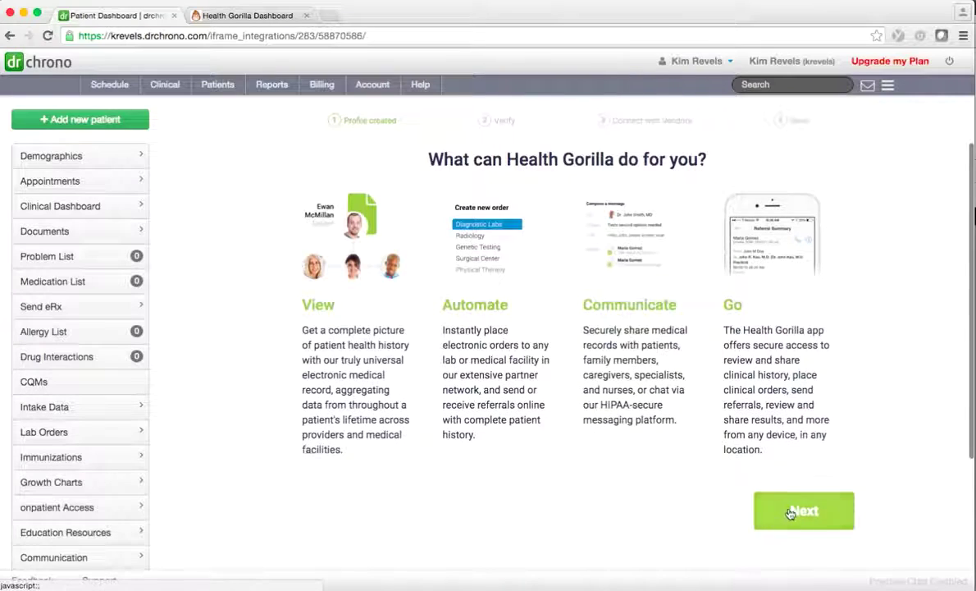
{"action": "left_click", "coordinate": [768, 512]}
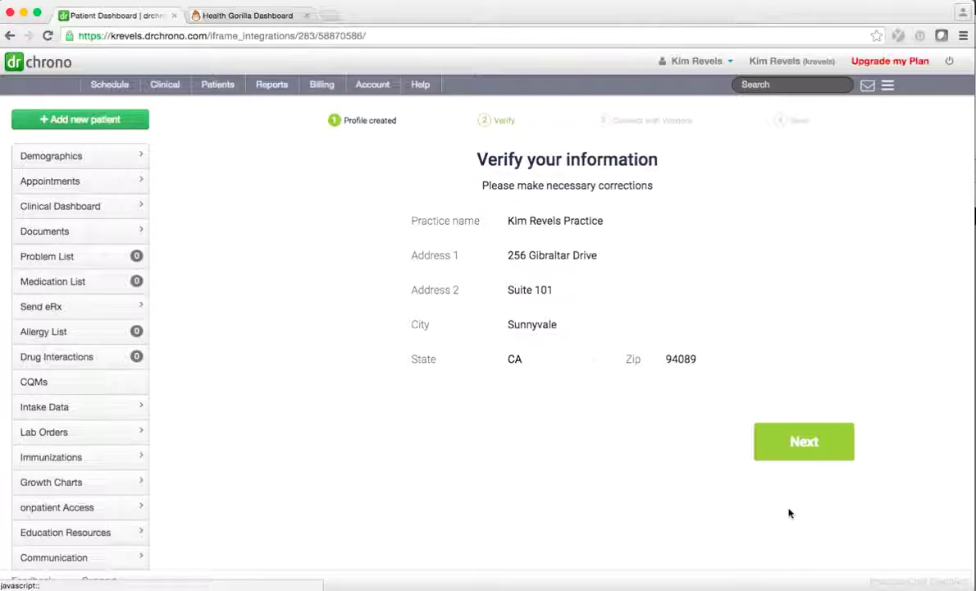
{"action": "left_click", "coordinate": [806, 447]}
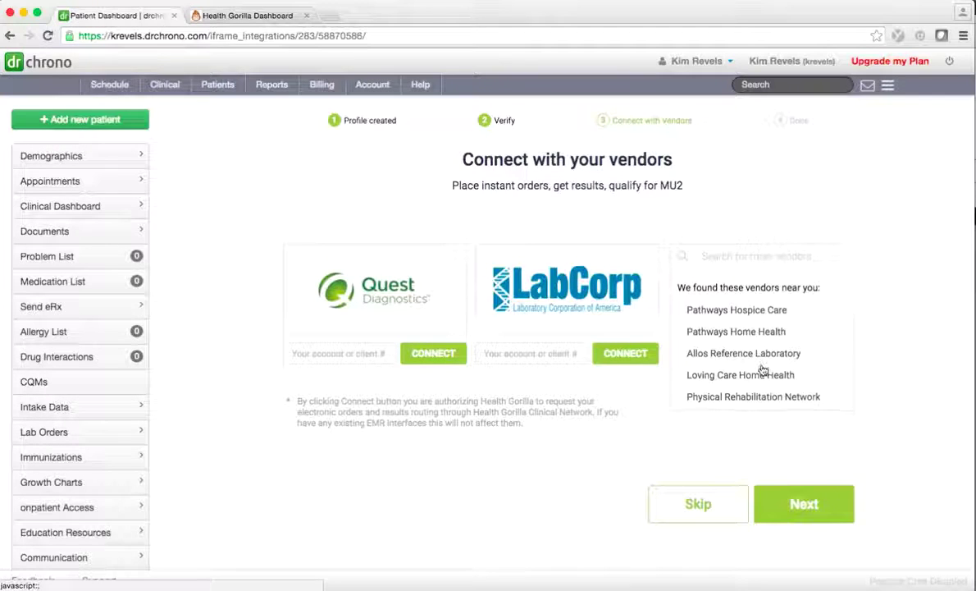
{"action": "scroll", "coordinate": [767, 376], "scroll_direction": "down", "scroll_amount": 5}
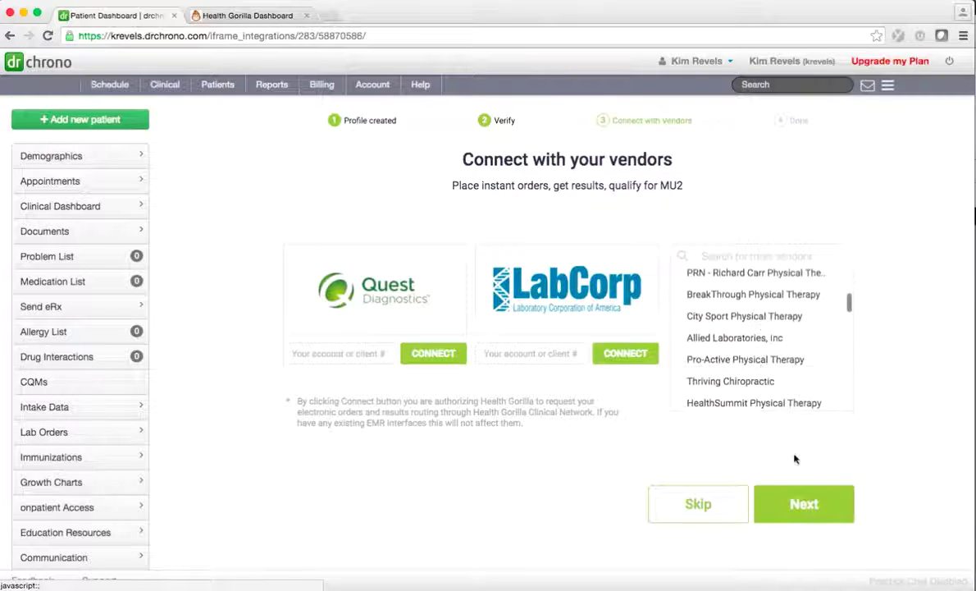
{"action": "left_click", "coordinate": [802, 504]}
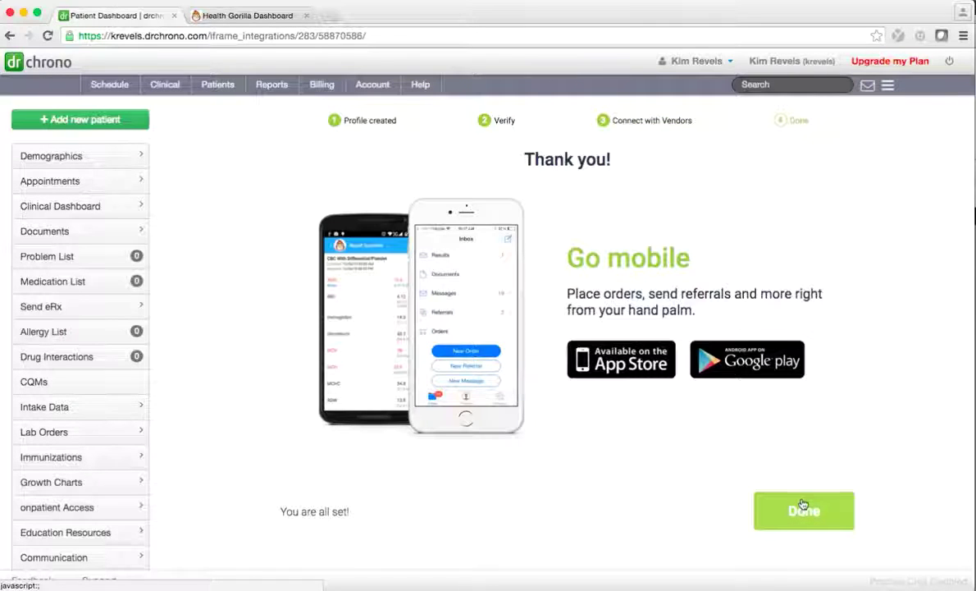
{"action": "left_click", "coordinate": [803, 506]}
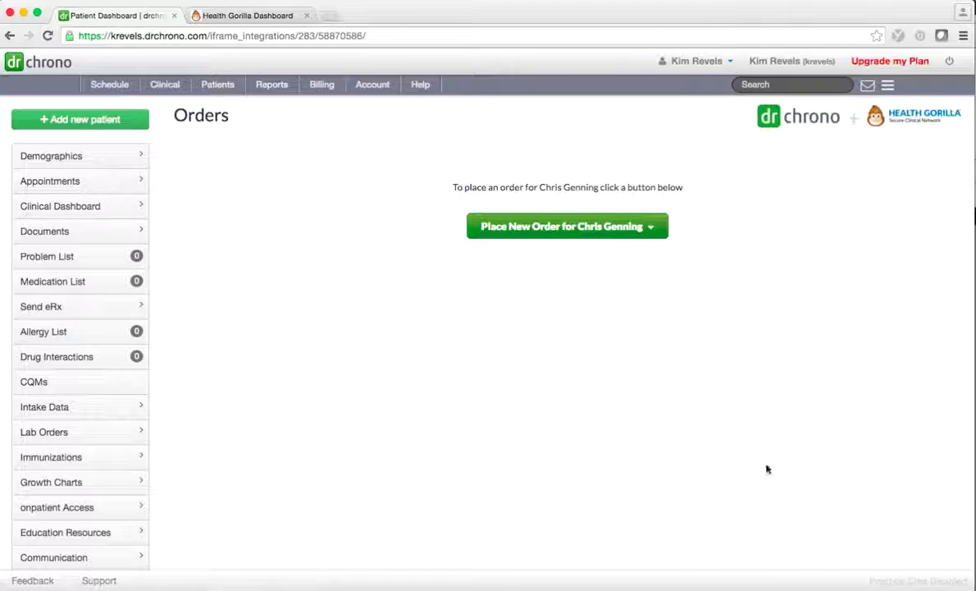
{"action": "left_click", "coordinate": [615, 228]}
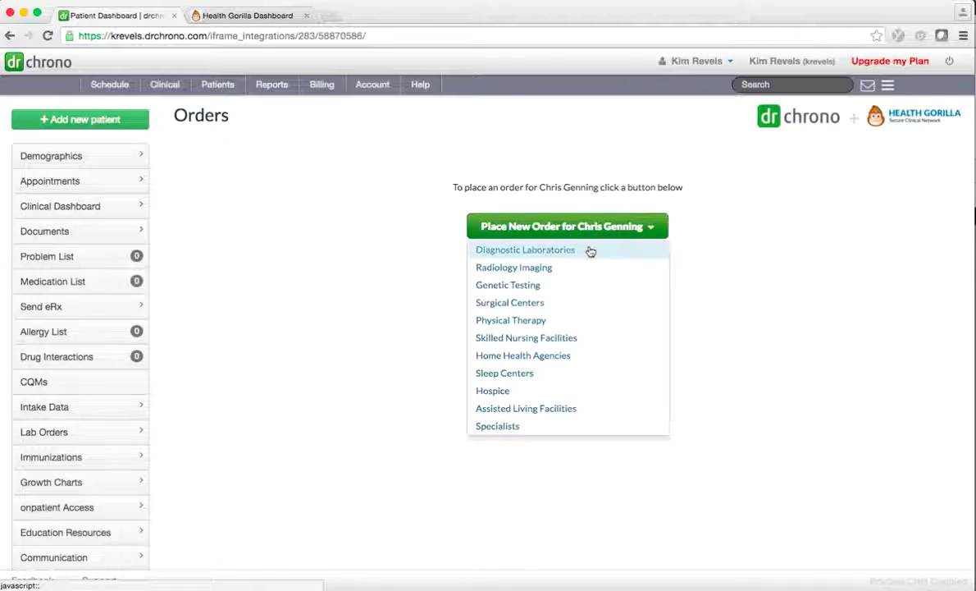
Step: Start a diagnostic laboratory order at Quest - CA, West Hills, LA
{"action": "left_click", "coordinate": [589, 249]}
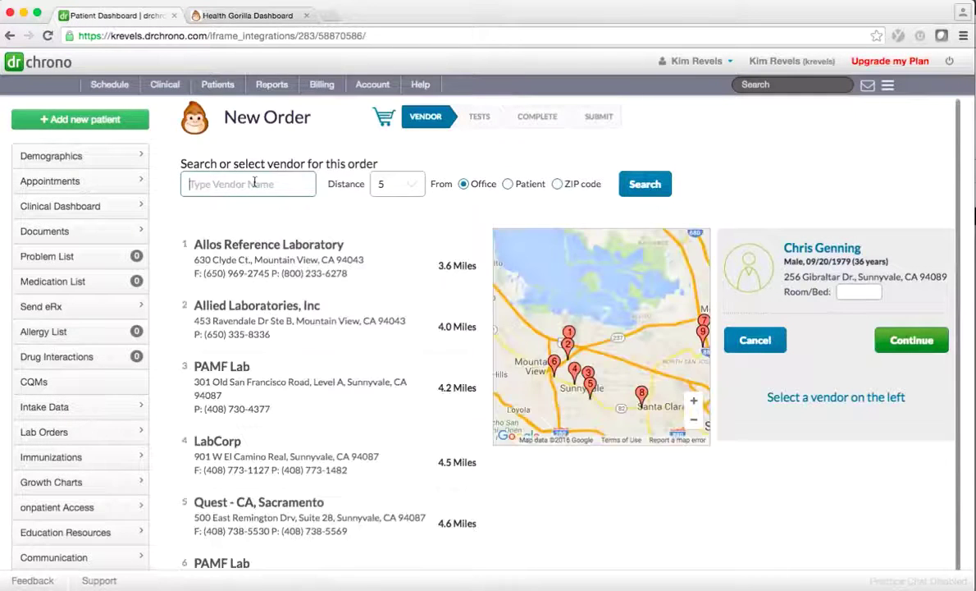
{"action": "type", "text": "Quest We"}
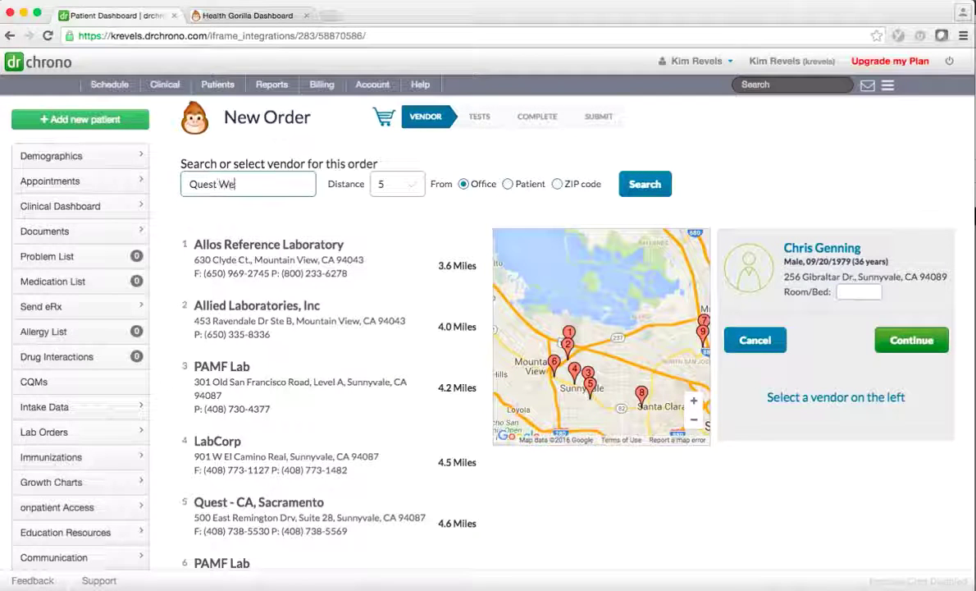
{"action": "type", "text": "st Hills"}
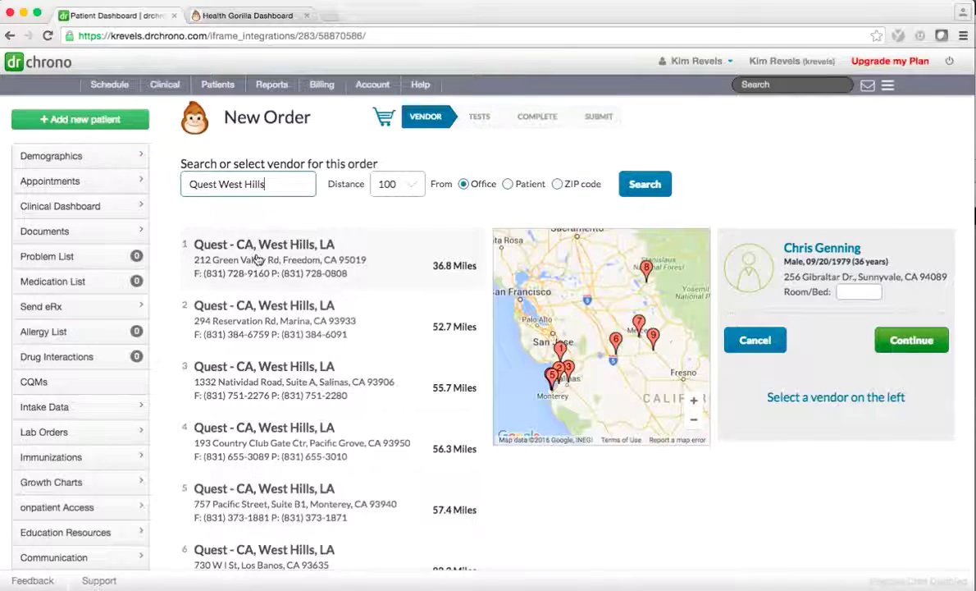
{"action": "left_click", "coordinate": [255, 261]}
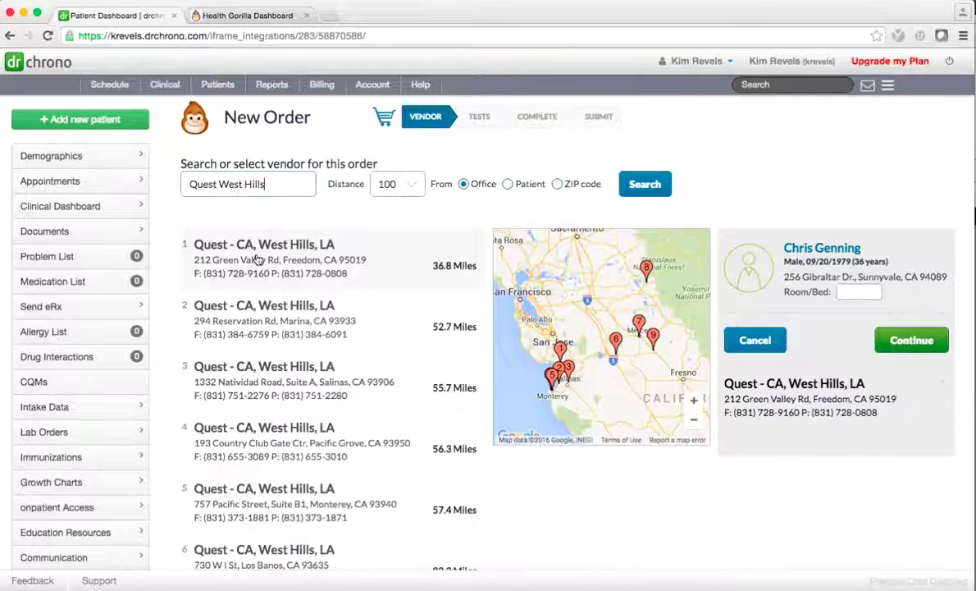
{"action": "left_click", "coordinate": [893, 343]}
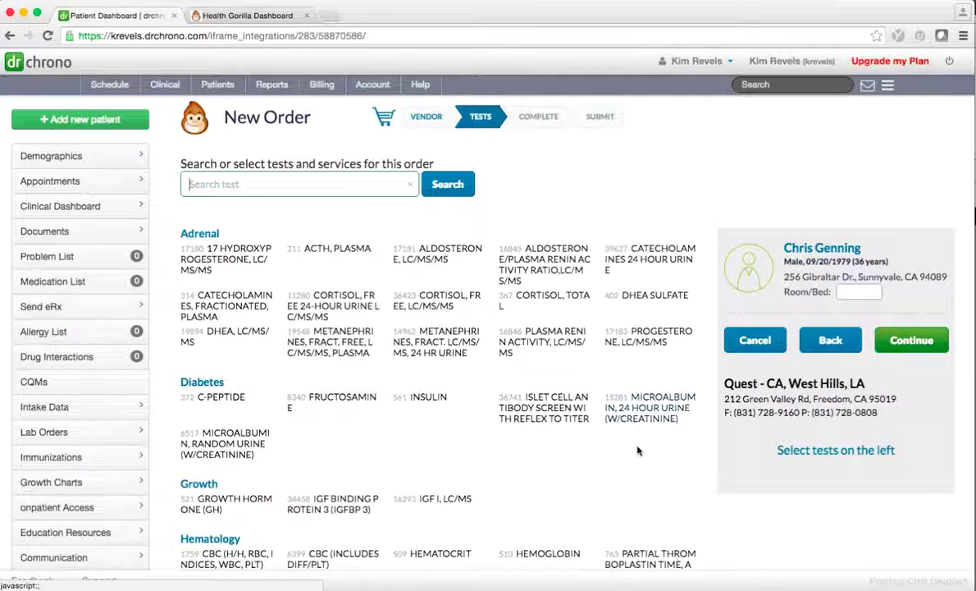
Step: Add the CBC (INCLUDES DIFF/PLT) test at STAT priority and continue to completion details
{"action": "scroll", "coordinate": [622, 470], "scroll_direction": "down", "scroll_amount": 3}
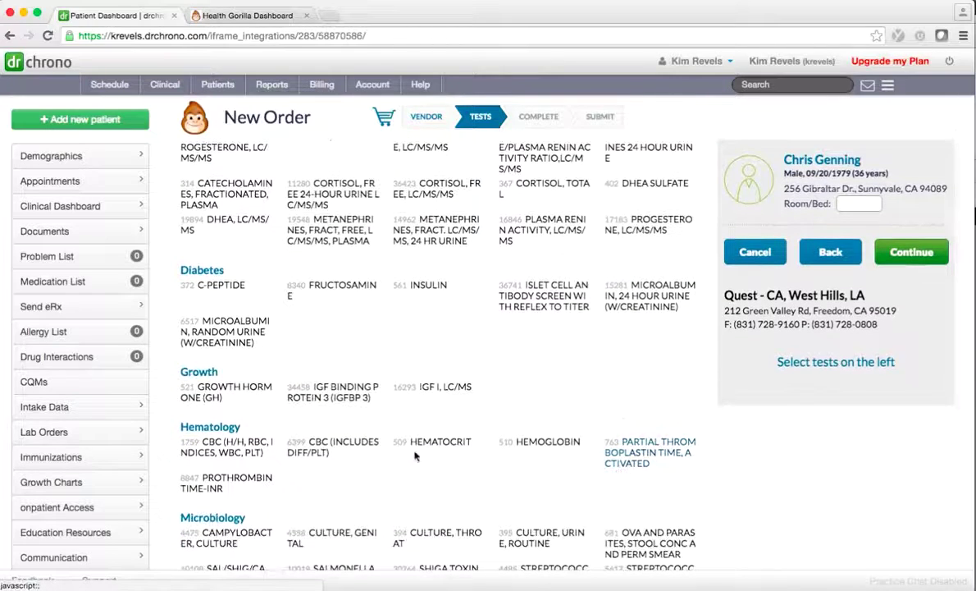
{"action": "left_click", "coordinate": [345, 448]}
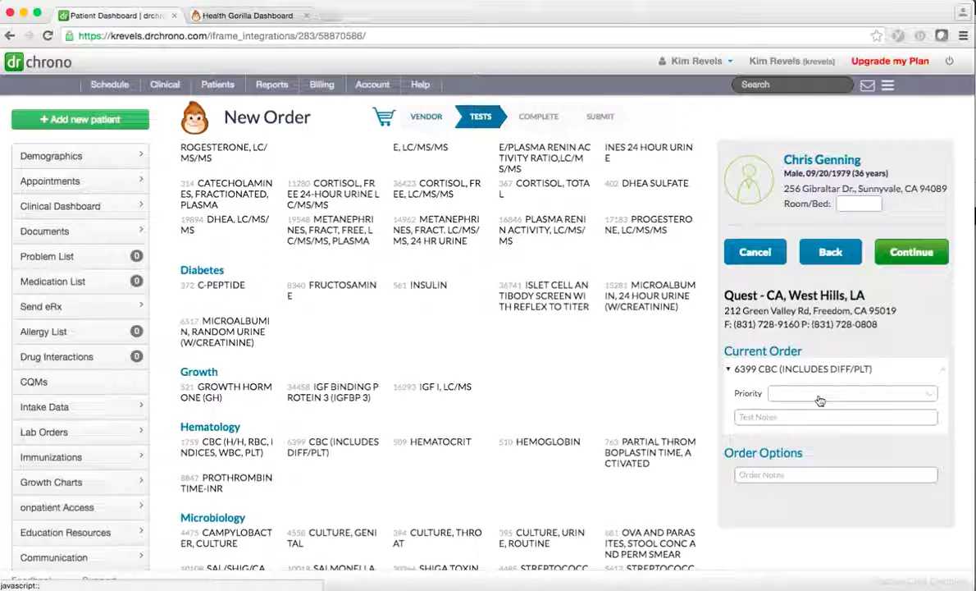
{"action": "left_click", "coordinate": [824, 395]}
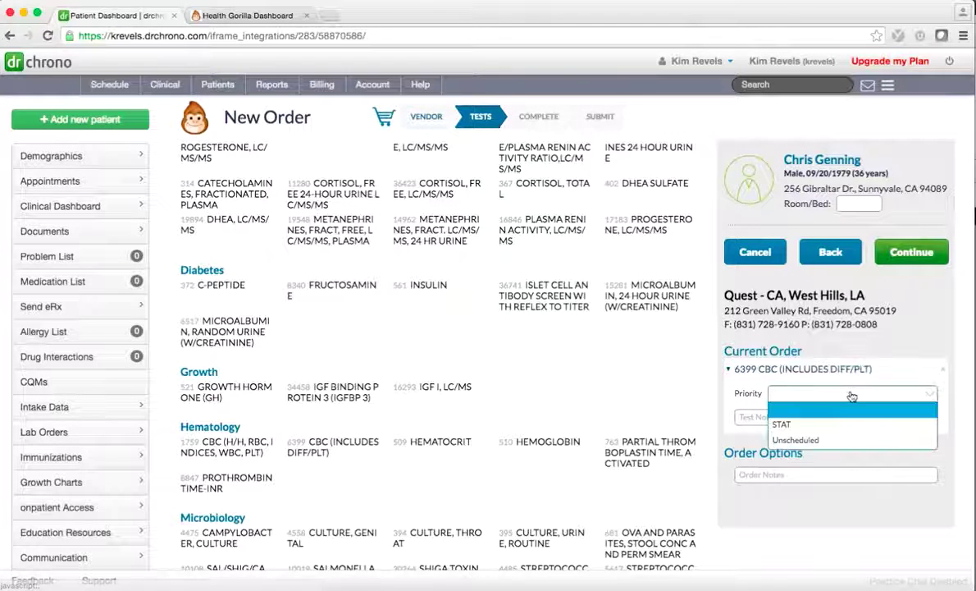
{"action": "left_click", "coordinate": [836, 423]}
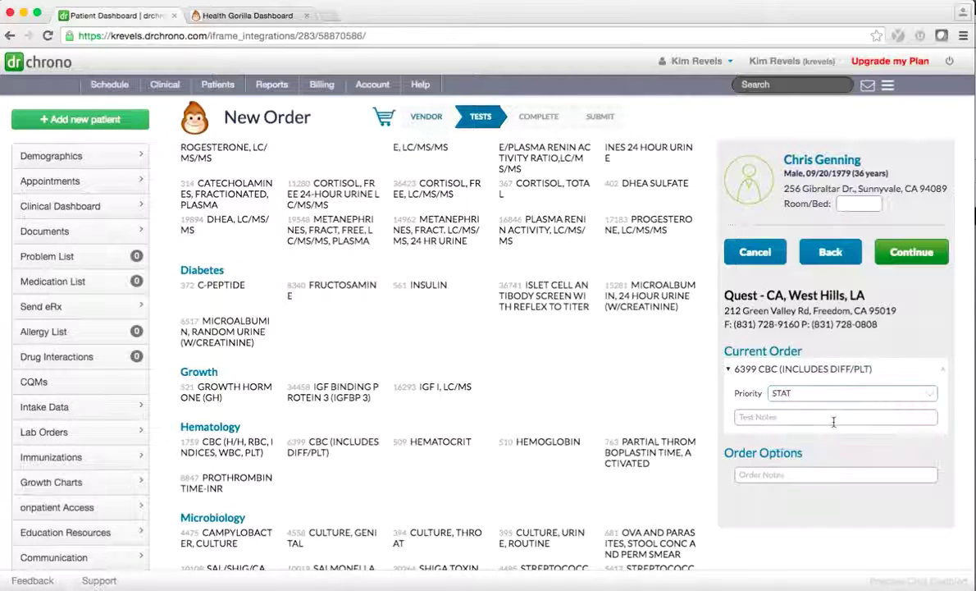
{"action": "left_click", "coordinate": [911, 252]}
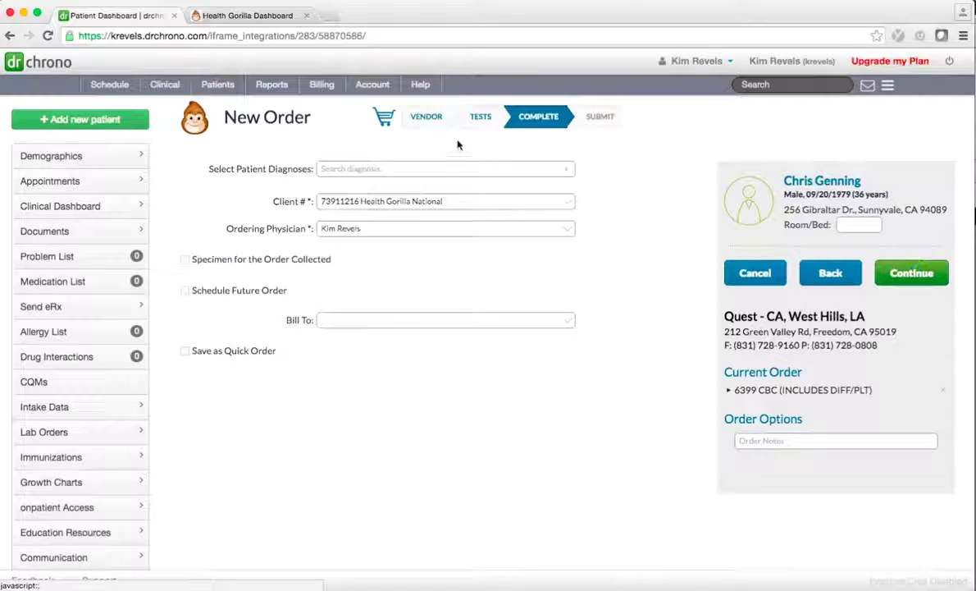
Step: Attach diagnosis Z00.00 (ROUTINE MEDICAL EXAM) to the order
{"action": "left_click", "coordinate": [435, 169]}
{"action": "type", "text": "rout"}
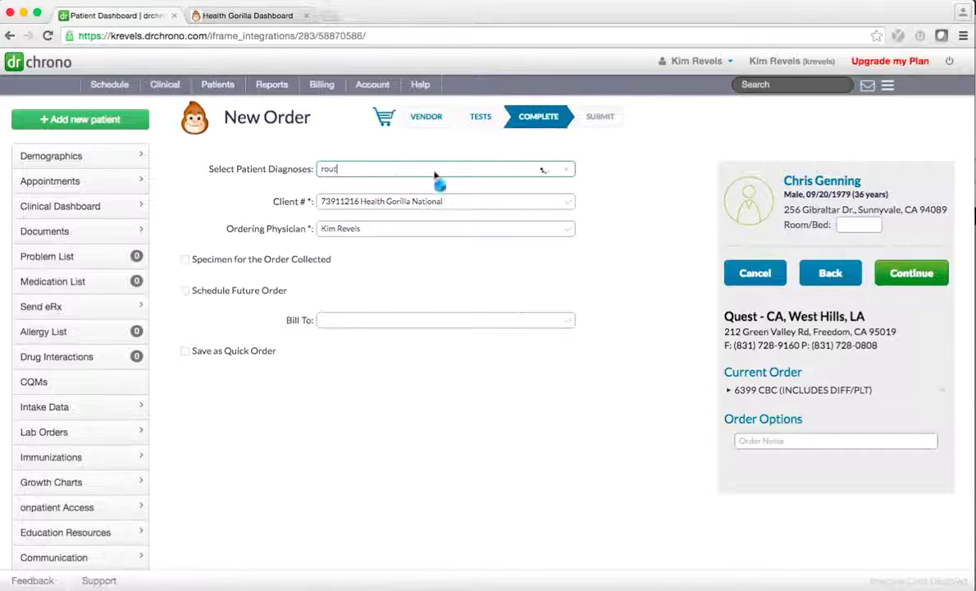
{"action": "type", "text": "ine exam"}
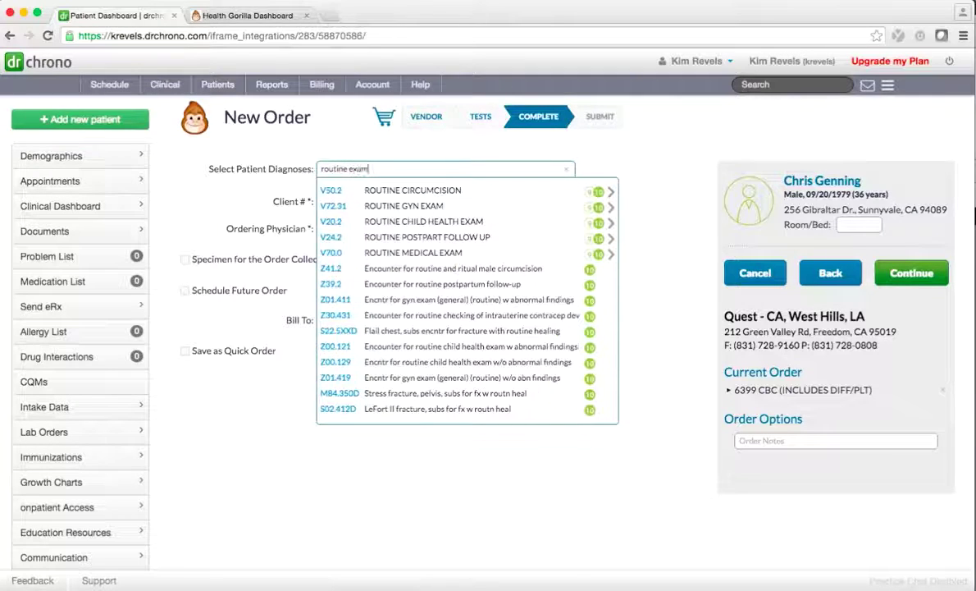
{"action": "left_click", "coordinate": [421, 221]}
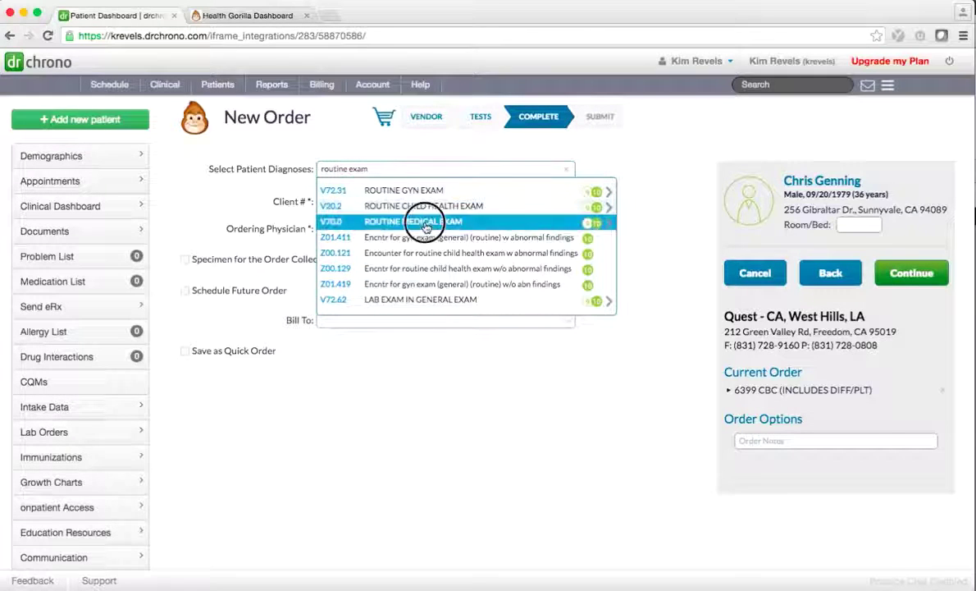
{"action": "left_click", "coordinate": [420, 192]}
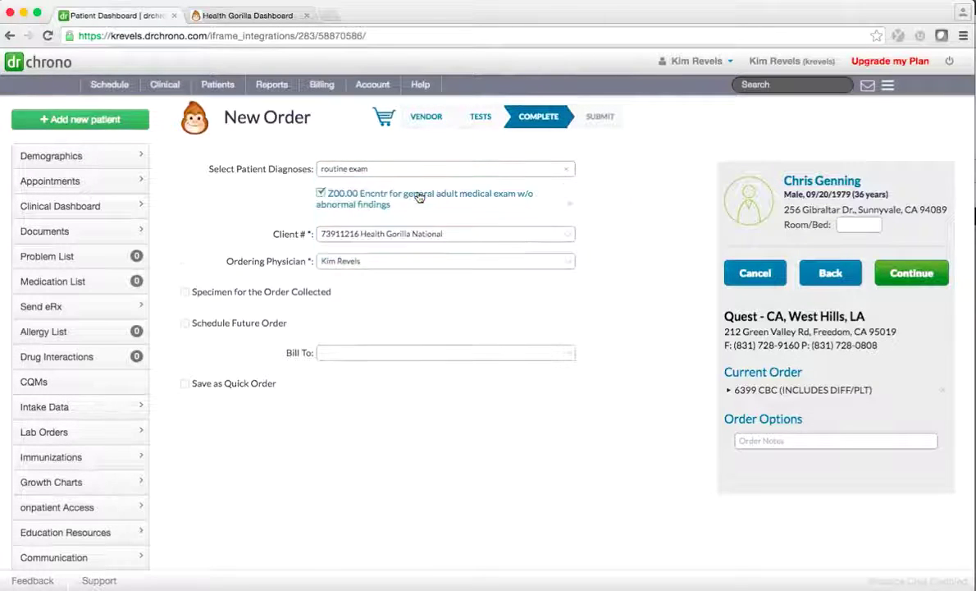
Step: Bill the order to Third Party, validate it and submit it
{"action": "left_click", "coordinate": [421, 353]}
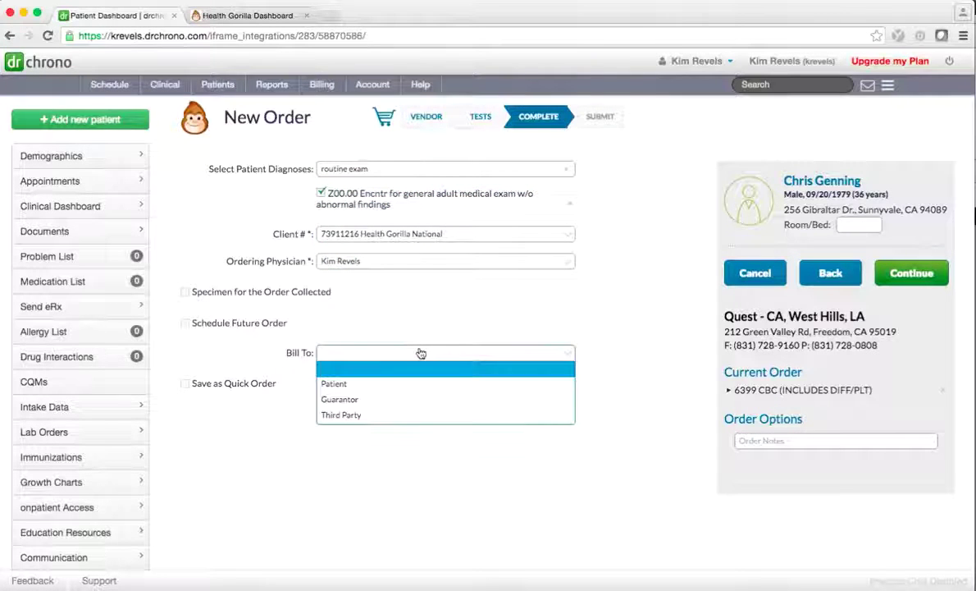
{"action": "left_click", "coordinate": [394, 416]}
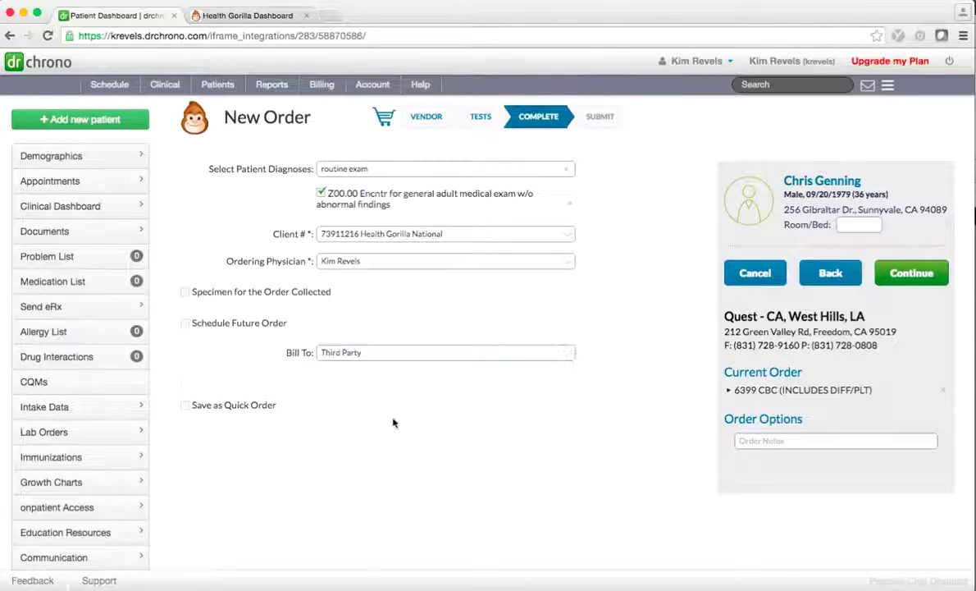
{"action": "left_click", "coordinate": [902, 282]}
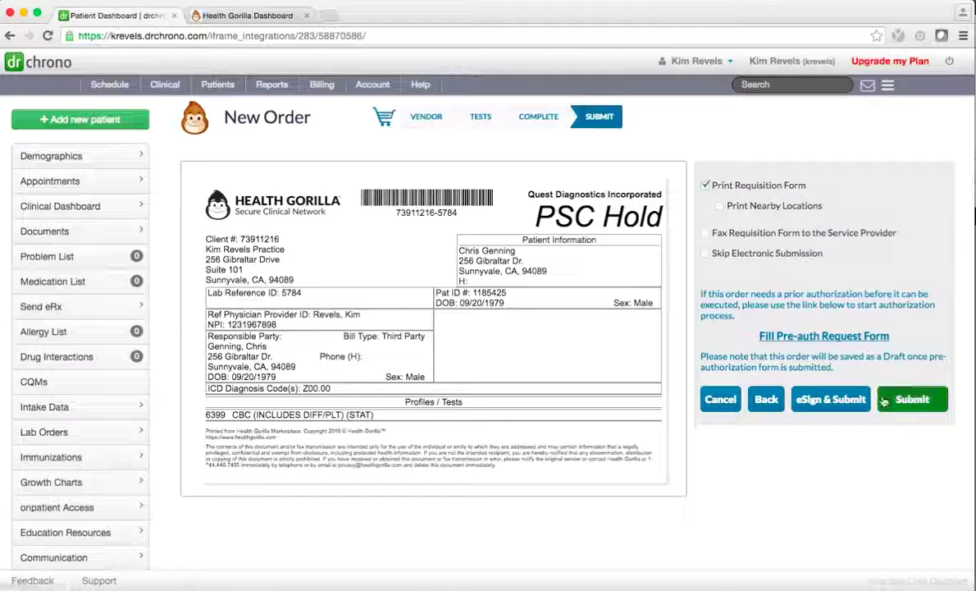
{"action": "left_click", "coordinate": [903, 397]}
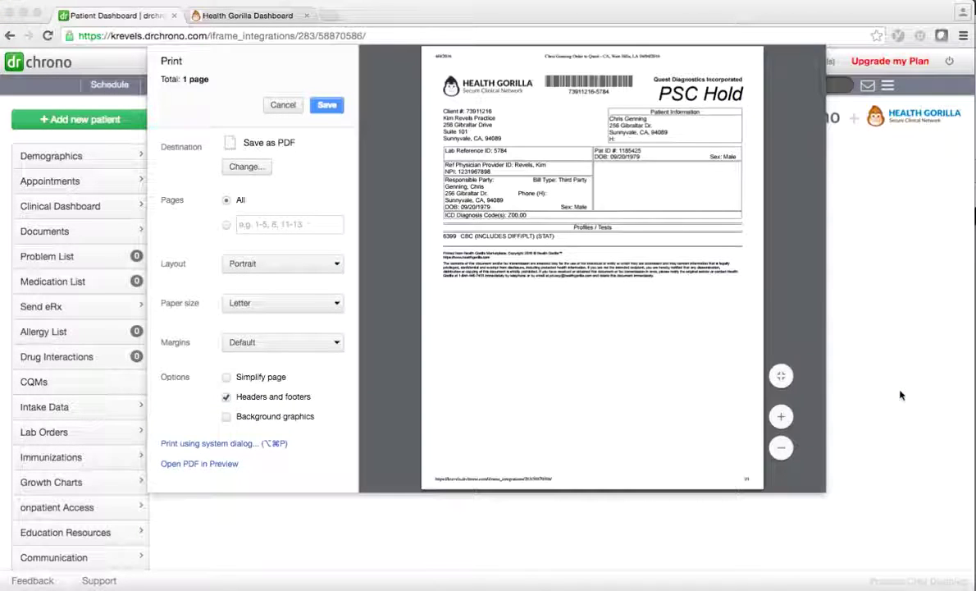
Step: Close the Quest requisition print dialog without printing
{"action": "left_click", "coordinate": [283, 104]}
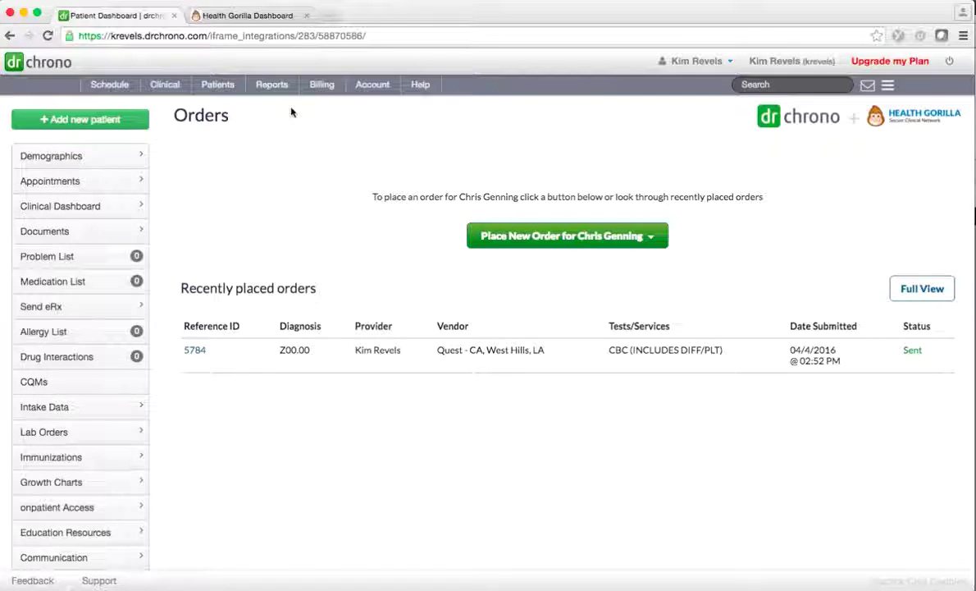
Step: Find the patient in Health Gorilla, check the chart's Orders list for the CBC order, then return to drchrono
{"action": "left_click", "coordinate": [237, 15]}
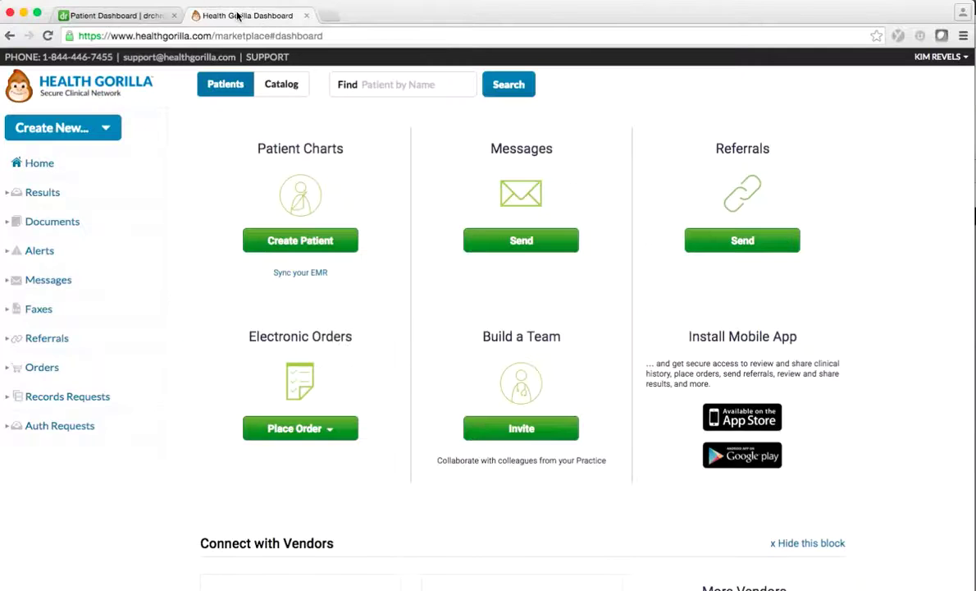
{"action": "type", "text": "genning"}
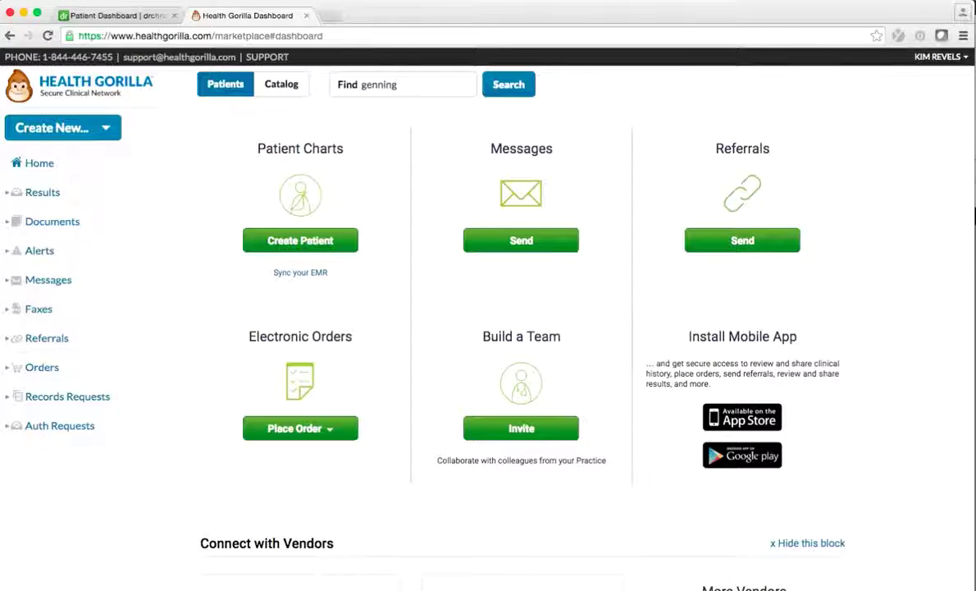
{"action": "left_click", "coordinate": [489, 92]}
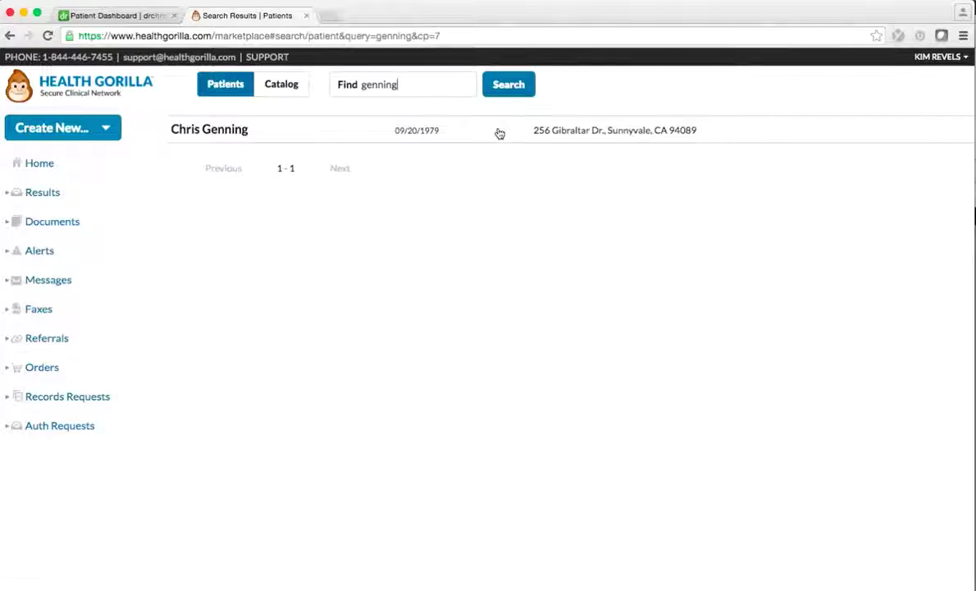
{"action": "left_click", "coordinate": [500, 133]}
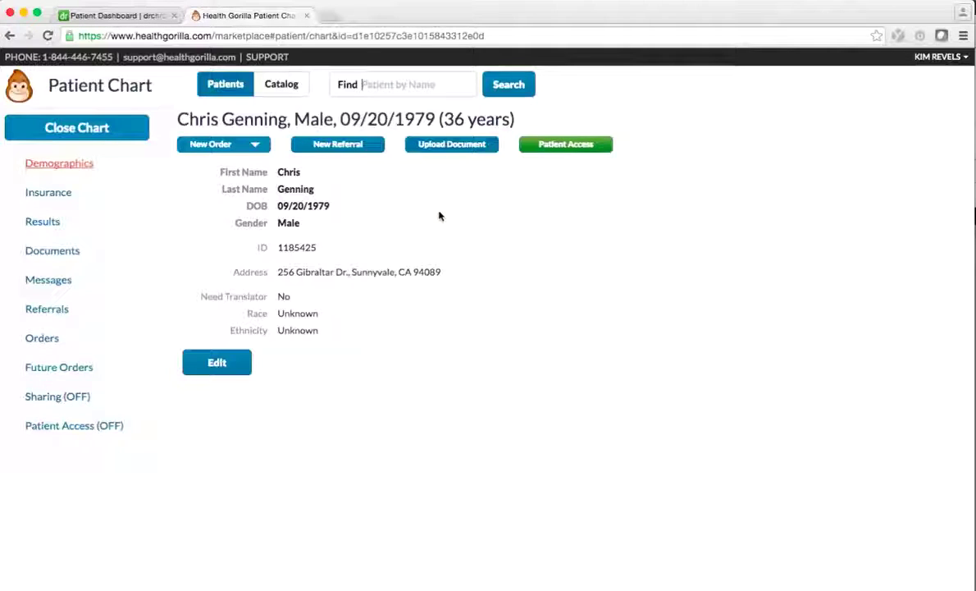
{"action": "left_click", "coordinate": [48, 339]}
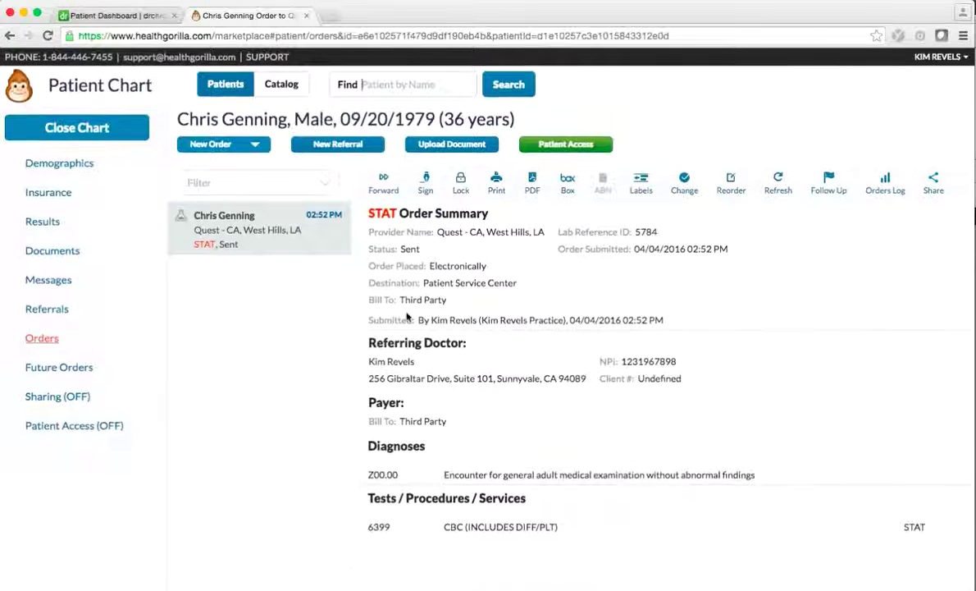
{"action": "left_click", "coordinate": [125, 16]}
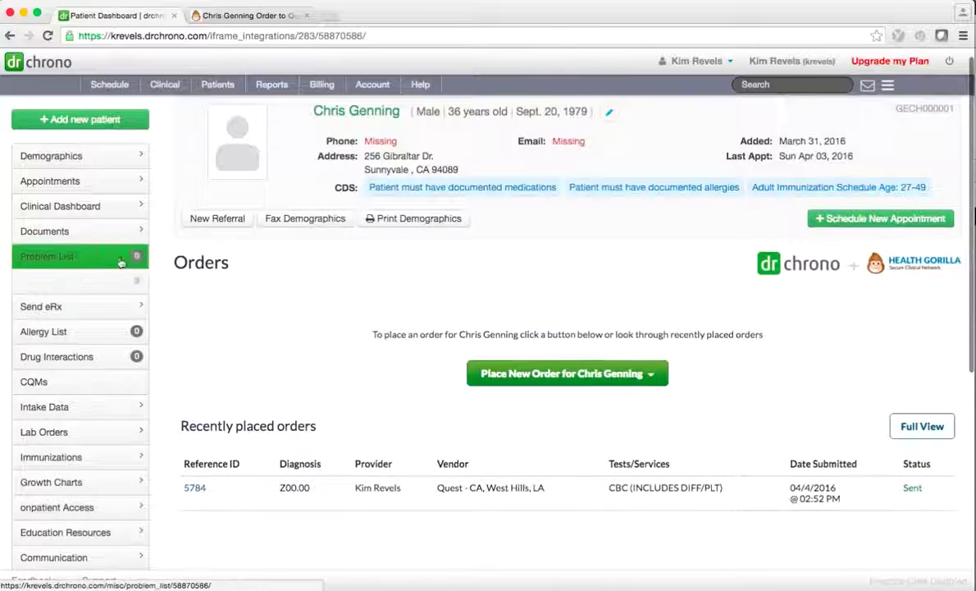
Step: Open the patient's Documents page and scroll down to the Uploaded Documents table
{"action": "left_click", "coordinate": [87, 232]}
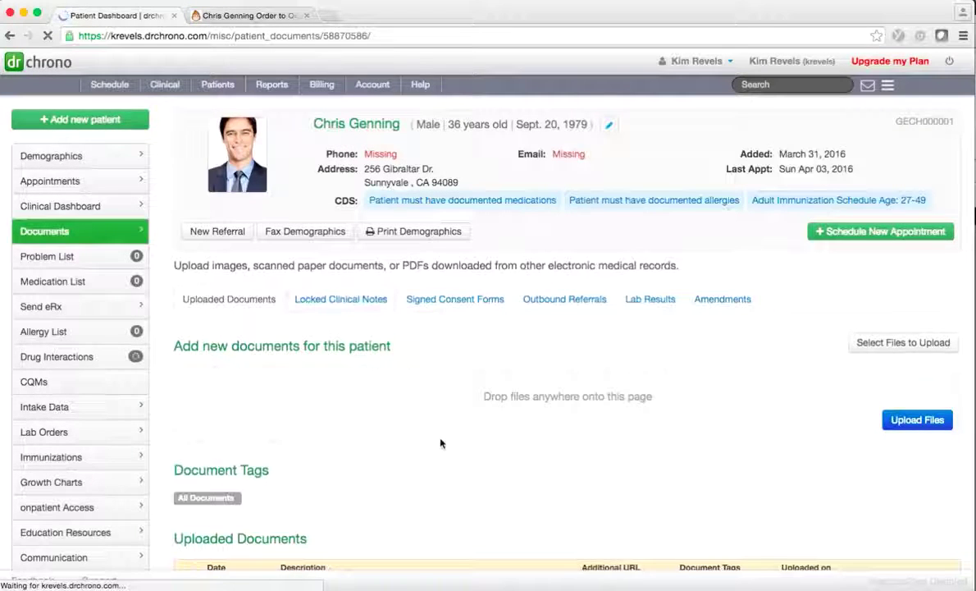
{"action": "scroll", "coordinate": [441, 444], "scroll_direction": "down", "scroll_amount": 3}
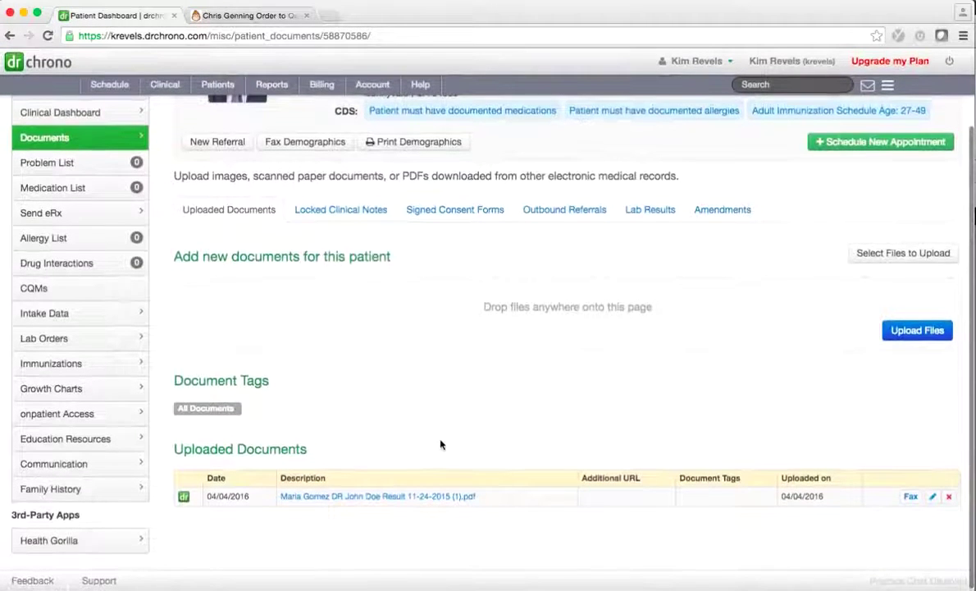